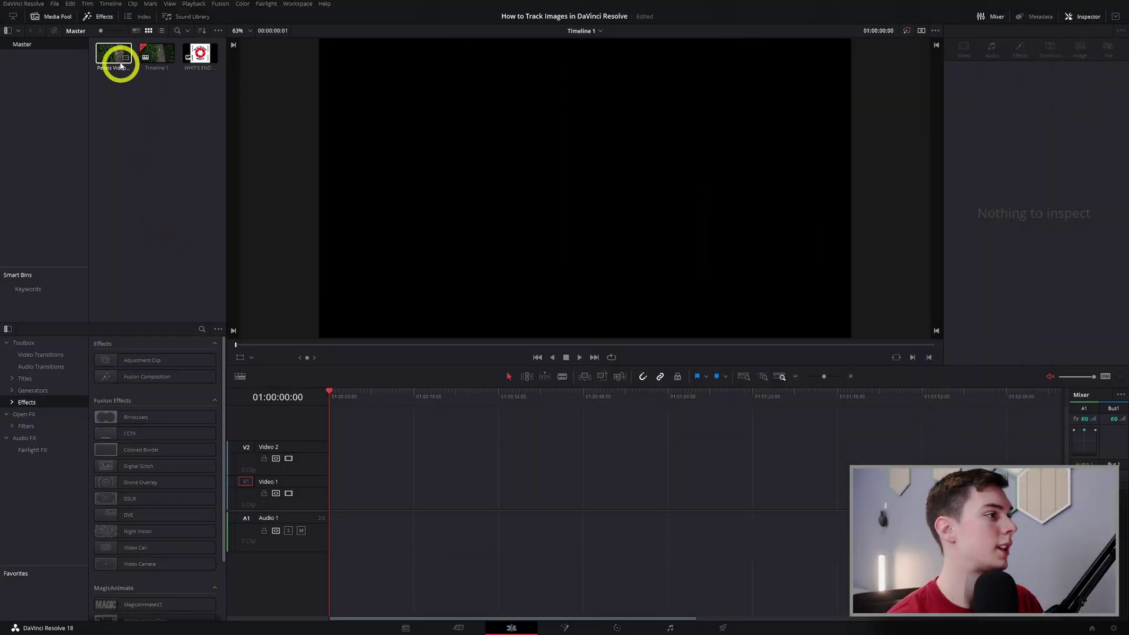
Step: Place 'Pexels Videos 1394254.mp4' at the start of Video 1, scrub it, and preview the logo image
left_click_drag(114, 61, 331, 496)
left_click(331, 496)
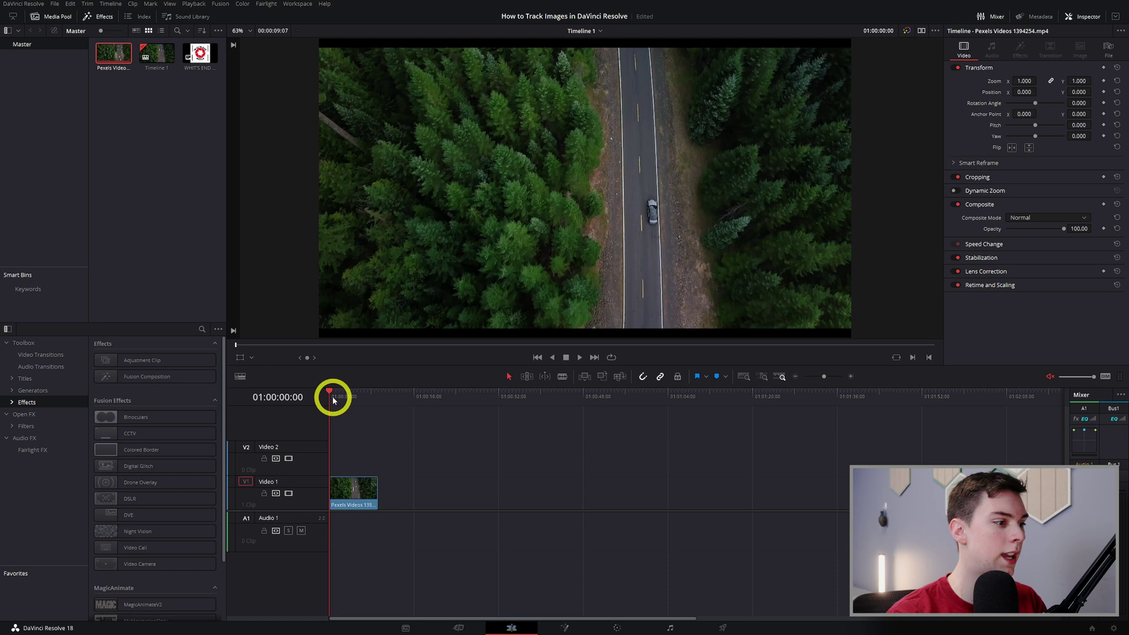
mouse_move(333, 396)
left_mouse_down()
mouse_move(373, 403)
mouse_move(345, 402)
left_mouse_up()
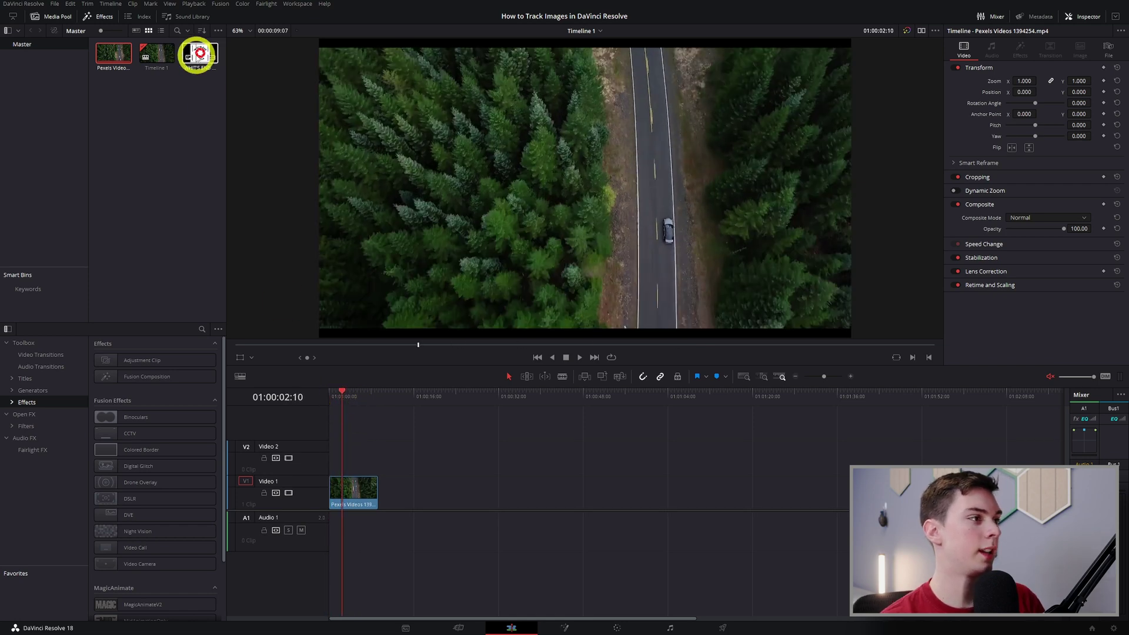
double_click(200, 53)
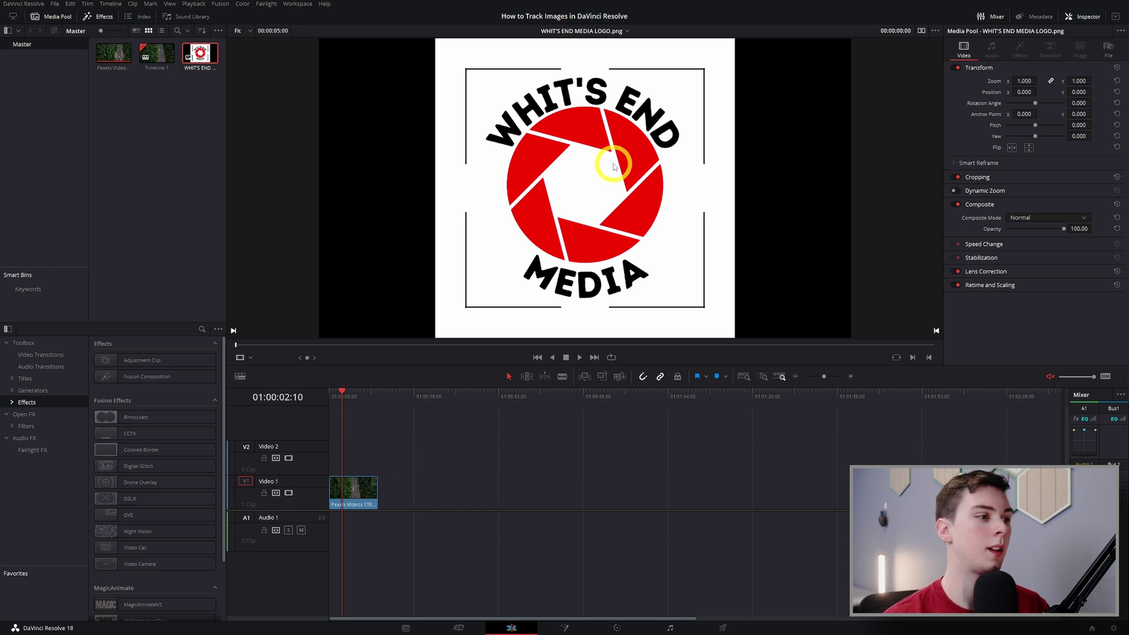
left_click(375, 450)
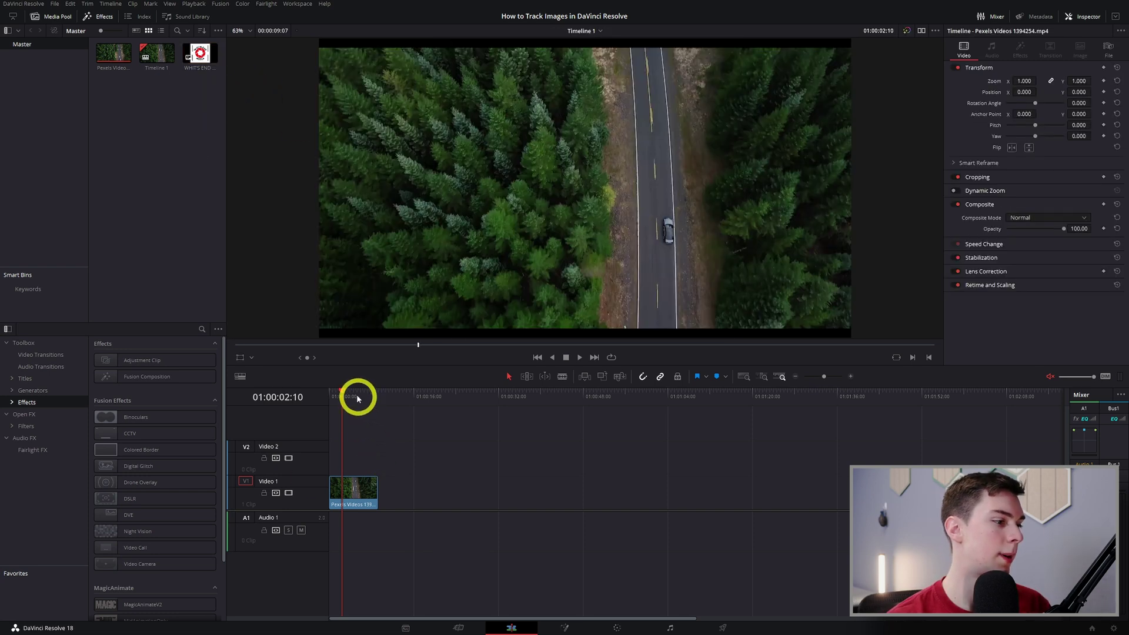
Step: Open the forest clip in Fusion at frame 115 and arrange the node graph view
left_click(568, 627)
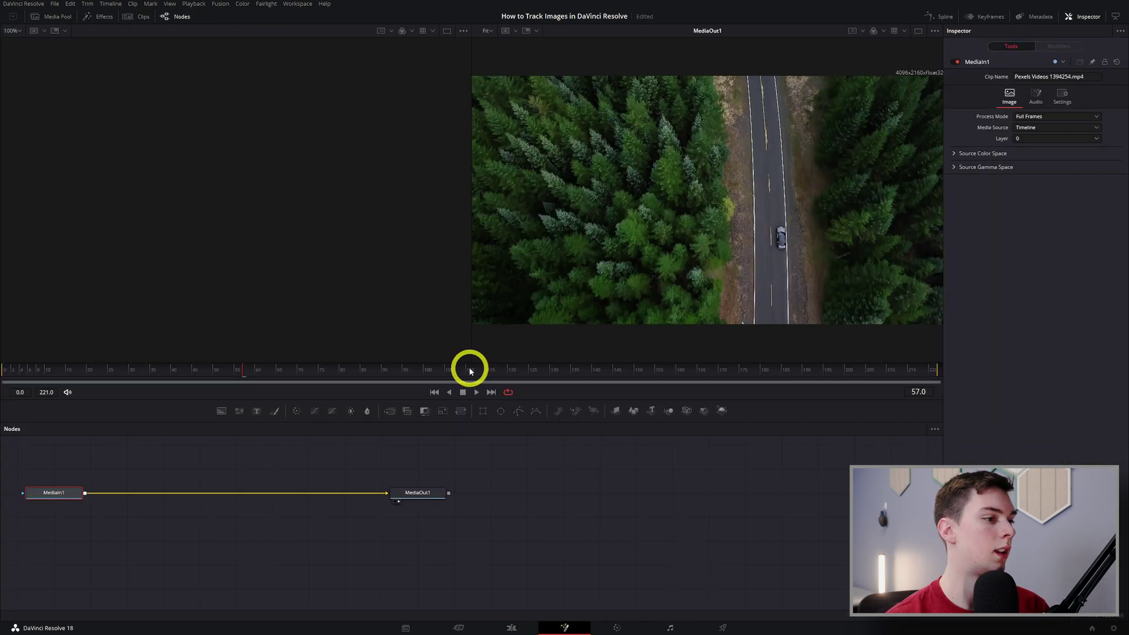
left_click(486, 369)
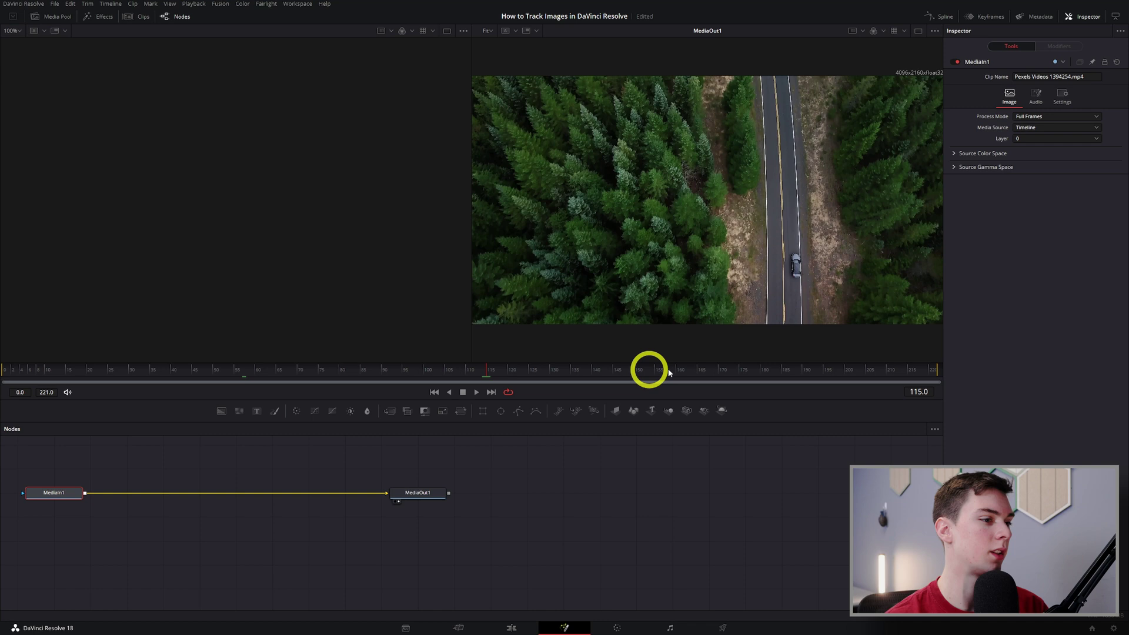
left_click_drag(602, 489, 804, 513)
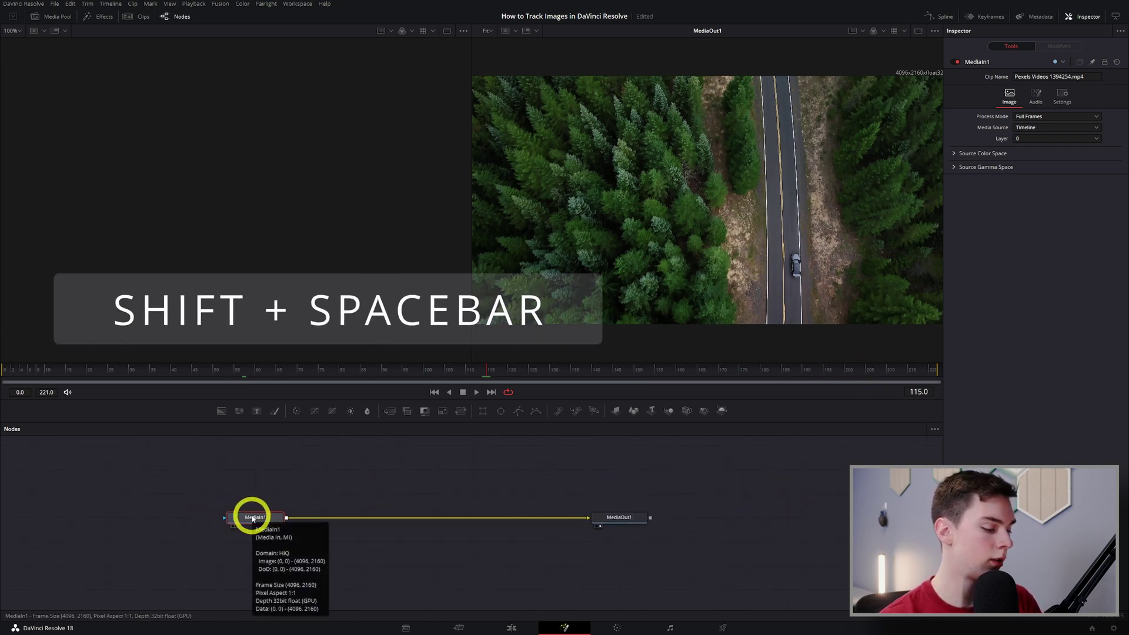
Step: Add a Planar Tracker node via the 'track' search and place it between MediaIn1 and MediaOut1
key("shift+space")
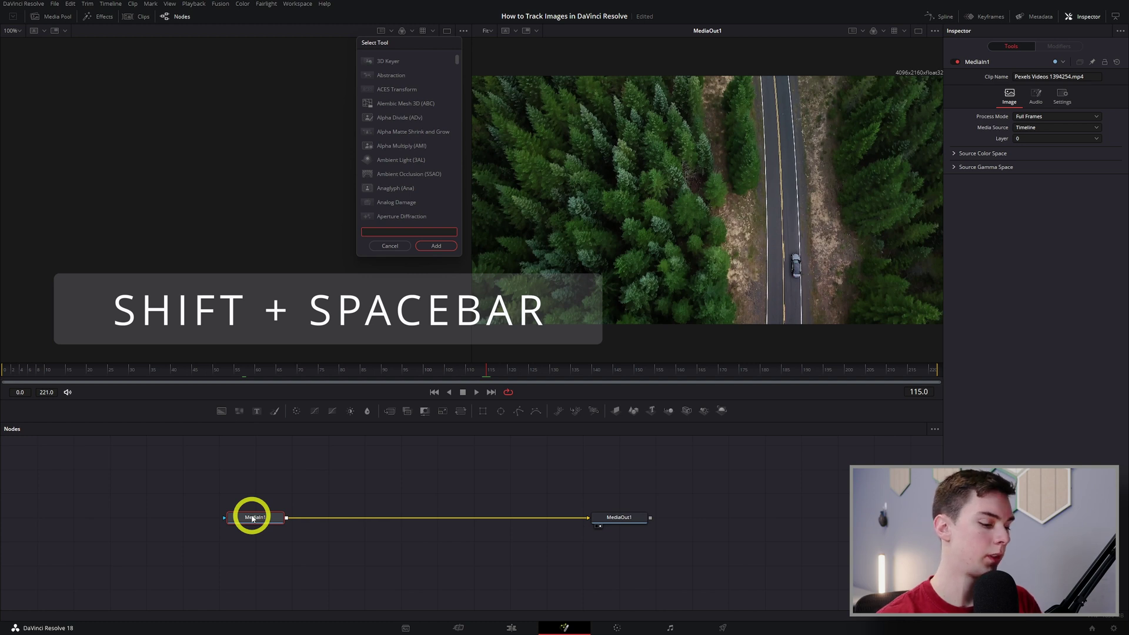
type("track")
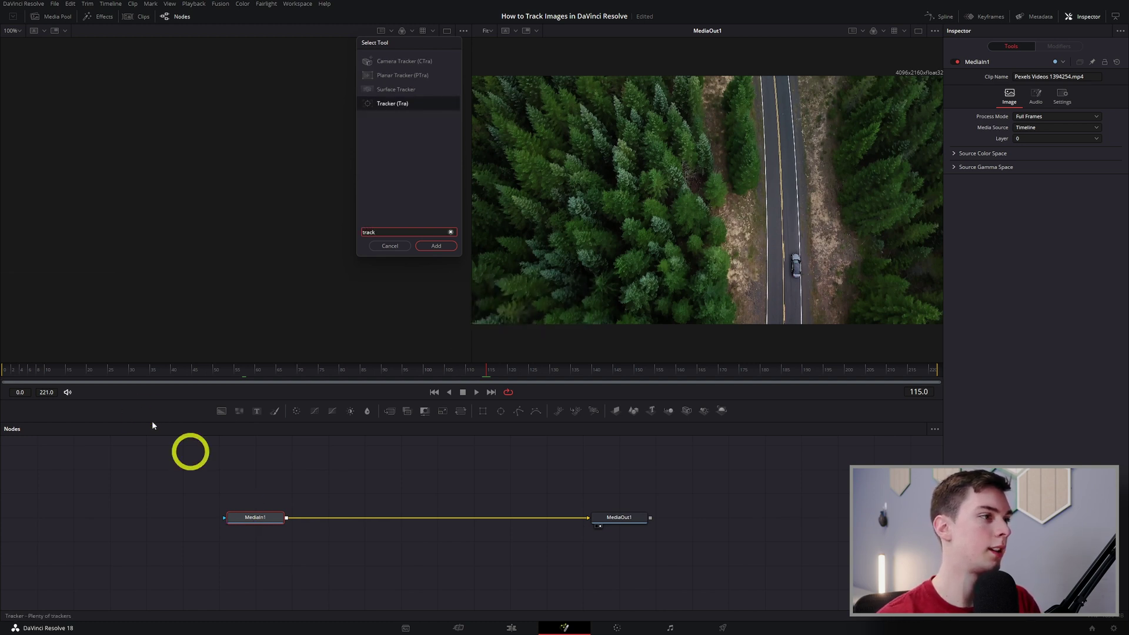
left_click(423, 76)
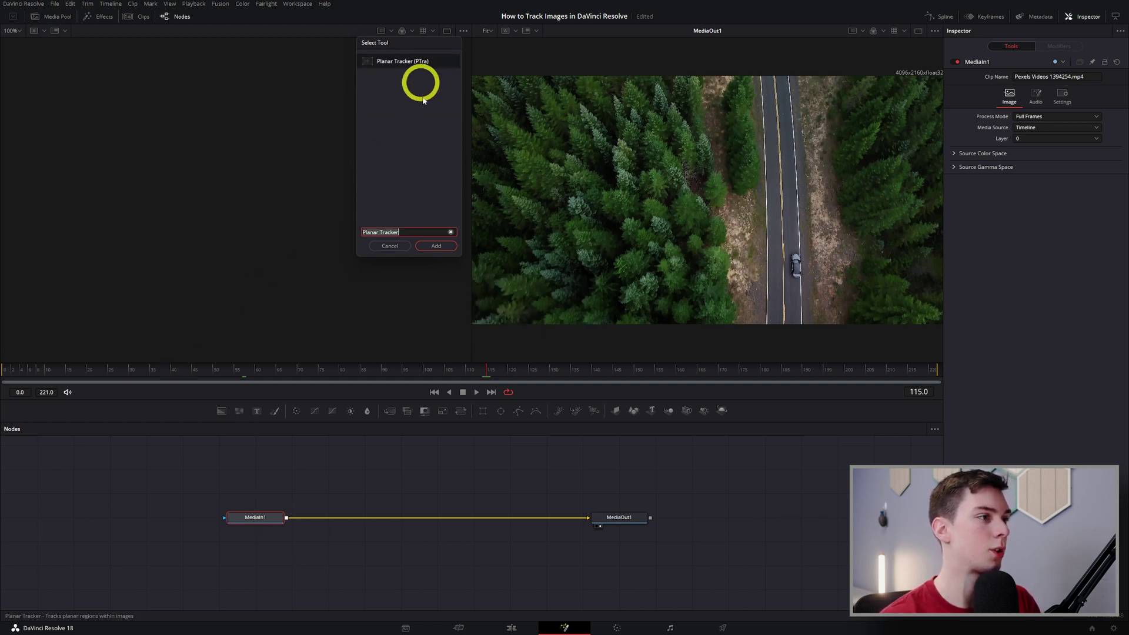
left_click(436, 246)
left_click_drag(323, 516, 405, 517)
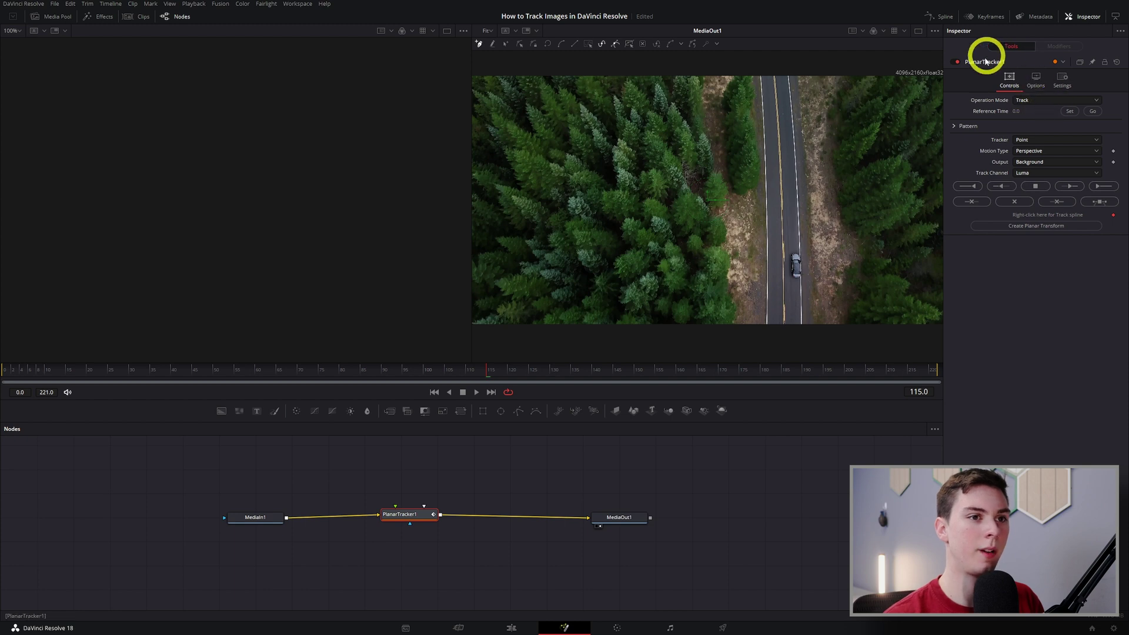
Step: Change PlanarTracker1's Motion Type from Perspective to Translation, keeping Tracker on Point
left_click(1050, 102)
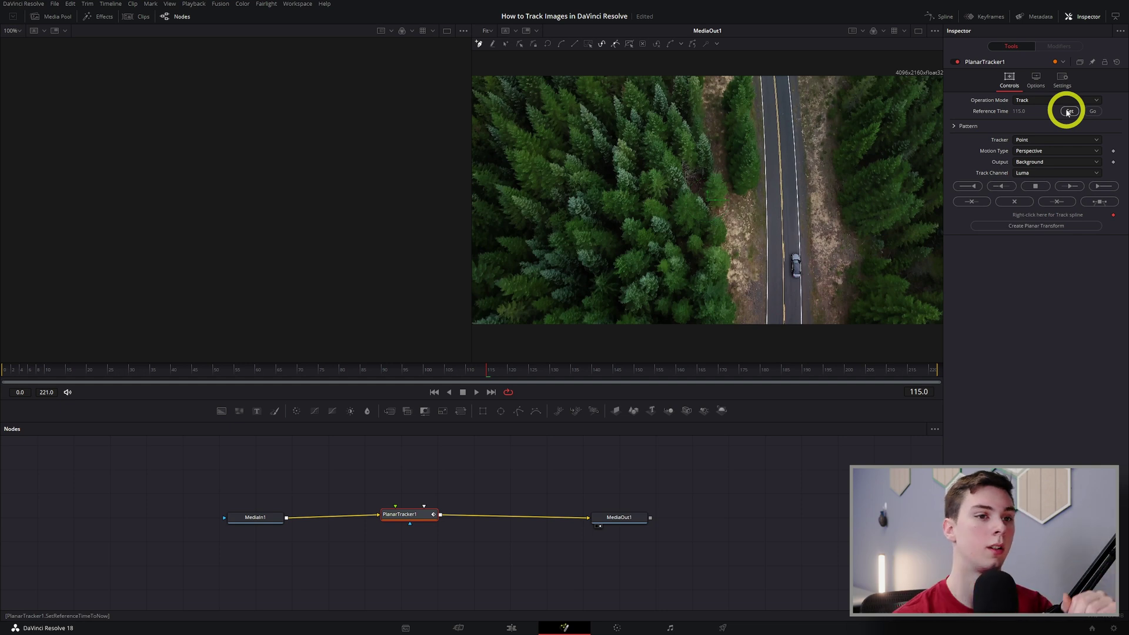
left_click(1042, 144)
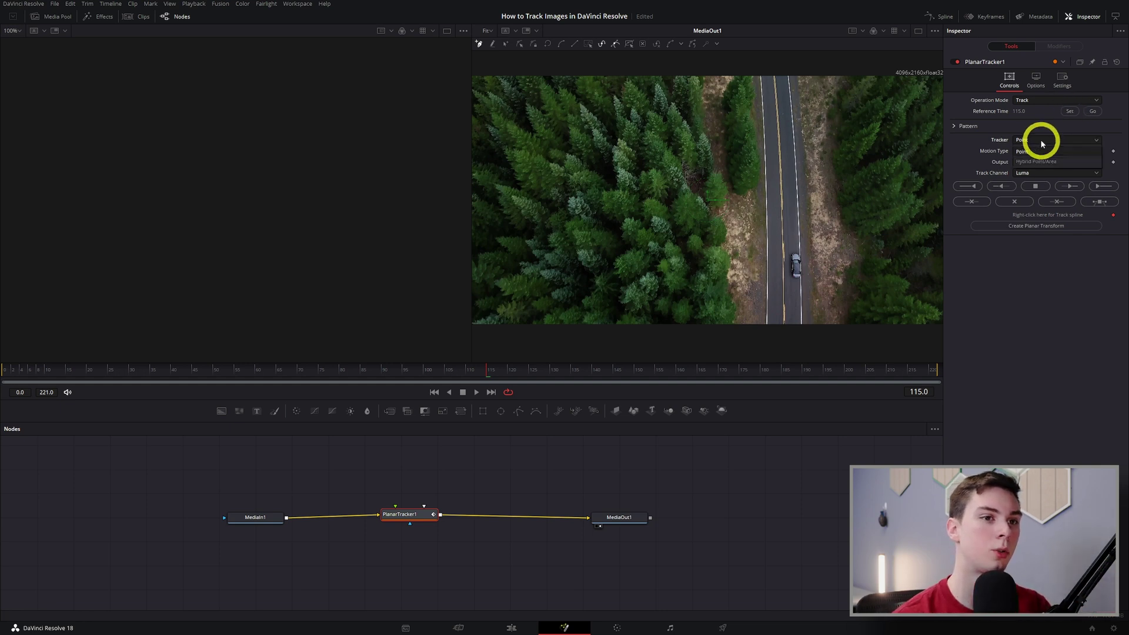
left_click(1038, 152)
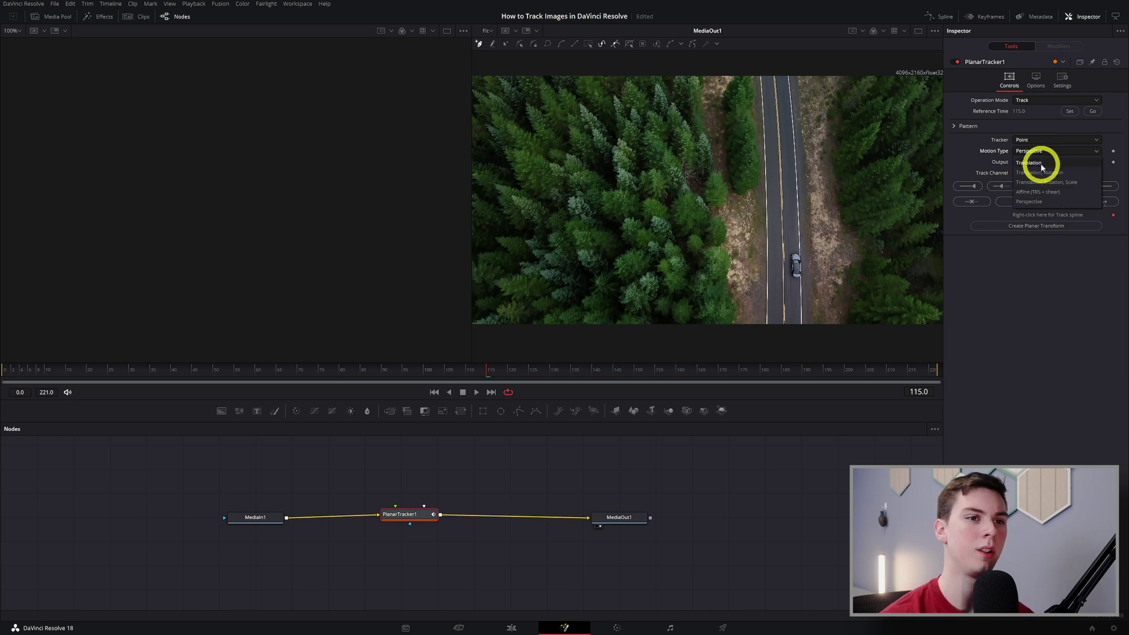
left_click(1041, 167)
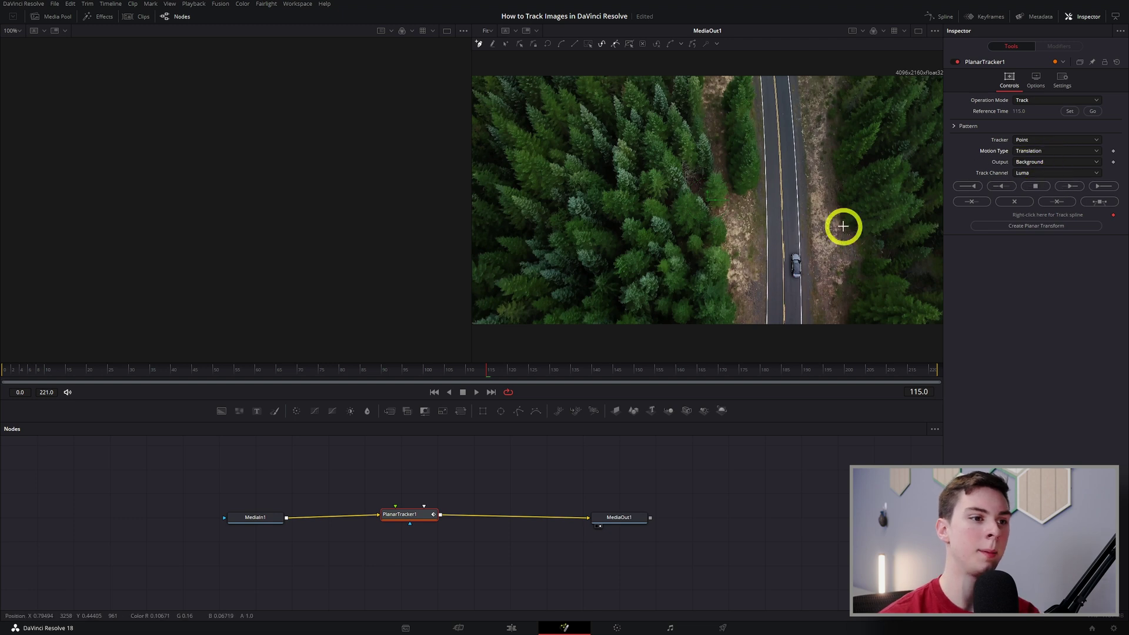
Step: Switch to a single large viewer and zoom in on the car
left_click(918, 30)
scroll(579, 247, "up", 10)
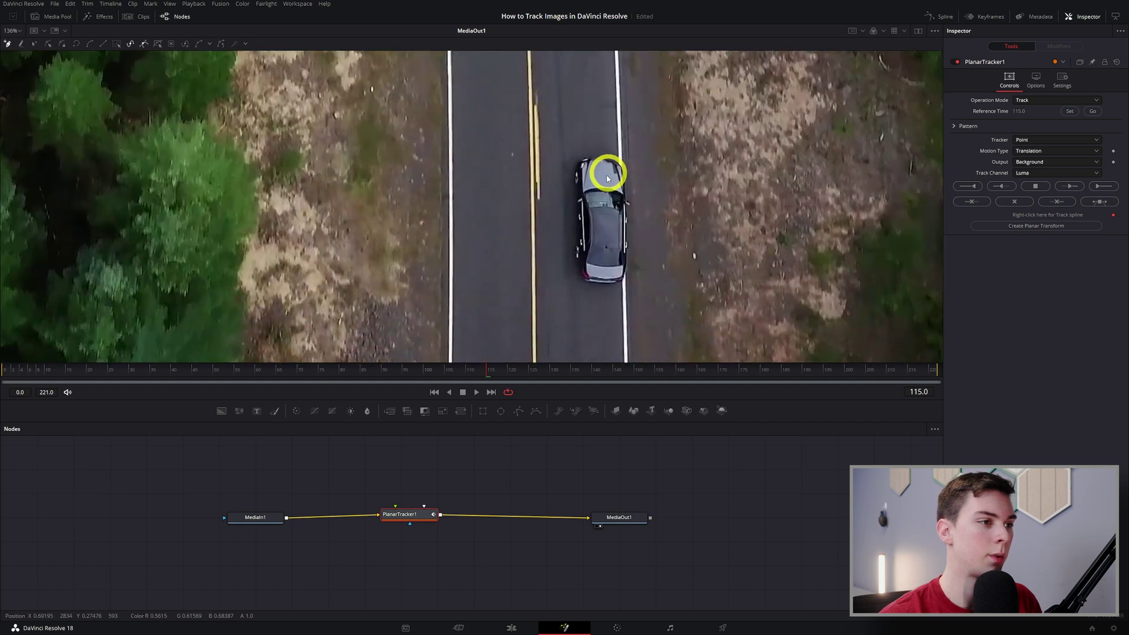
scroll(612, 202, "down", 3)
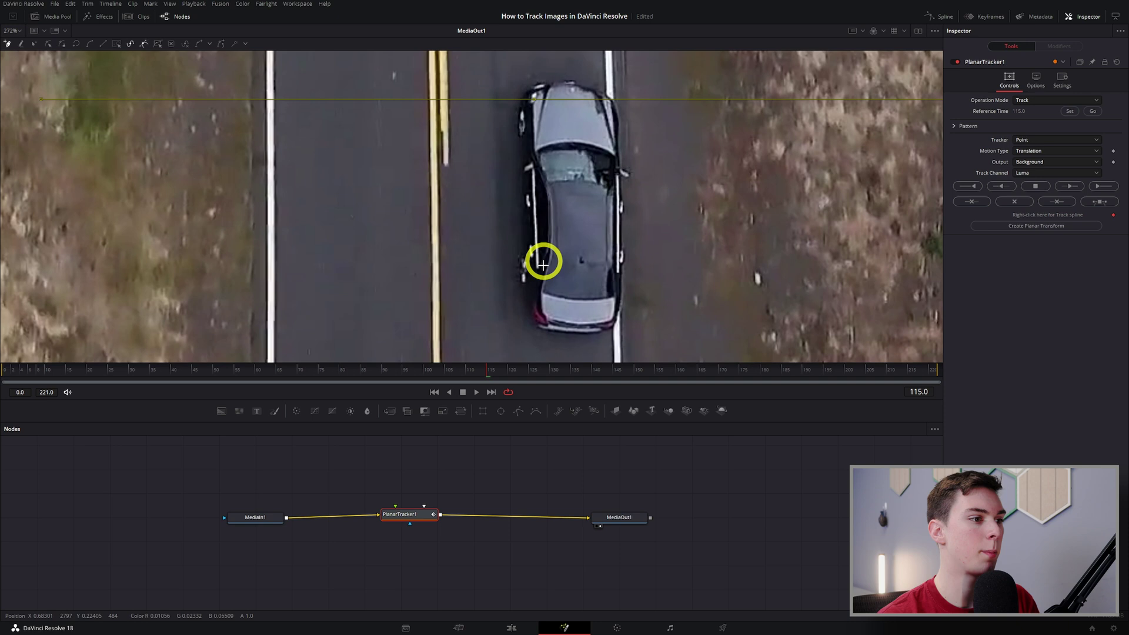
Step: Draw a five-point tracking polygon around the car's outline at frame 115
left_click(545, 310)
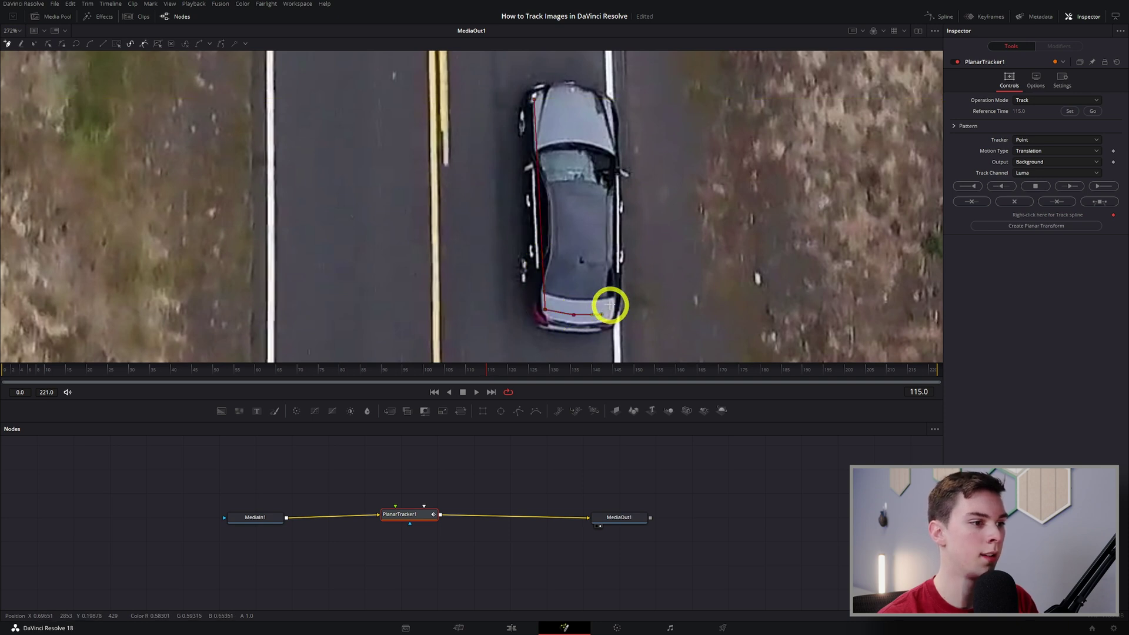
left_click(609, 305)
left_click(611, 251)
left_click(607, 218)
left_click(605, 202)
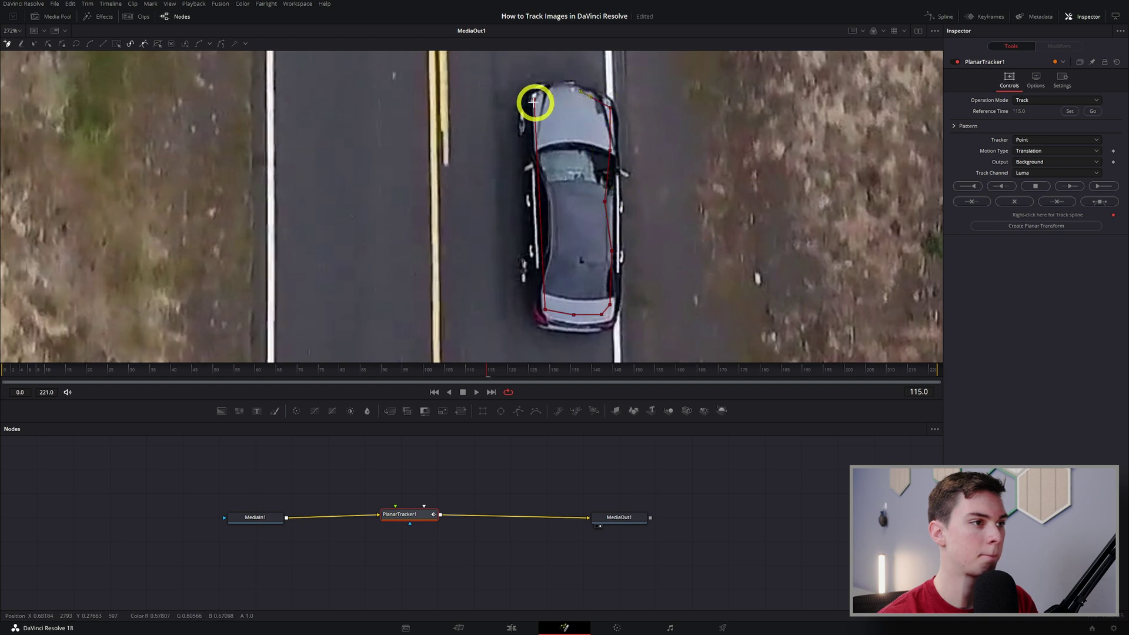
scroll(567, 147, "down", 8)
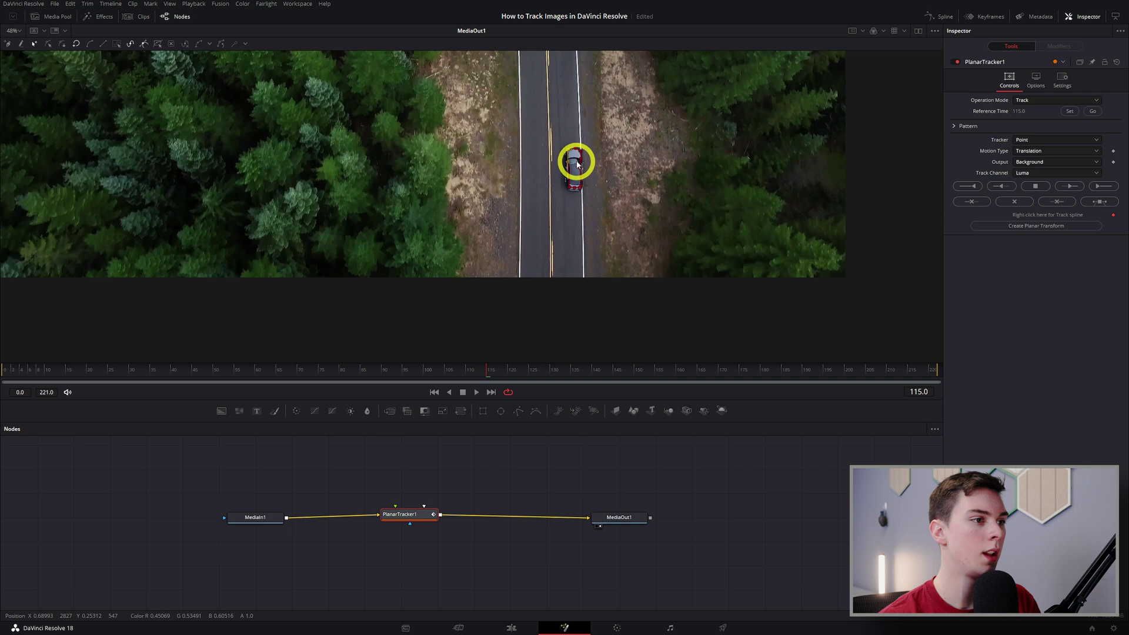
scroll(663, 188, "down", 4)
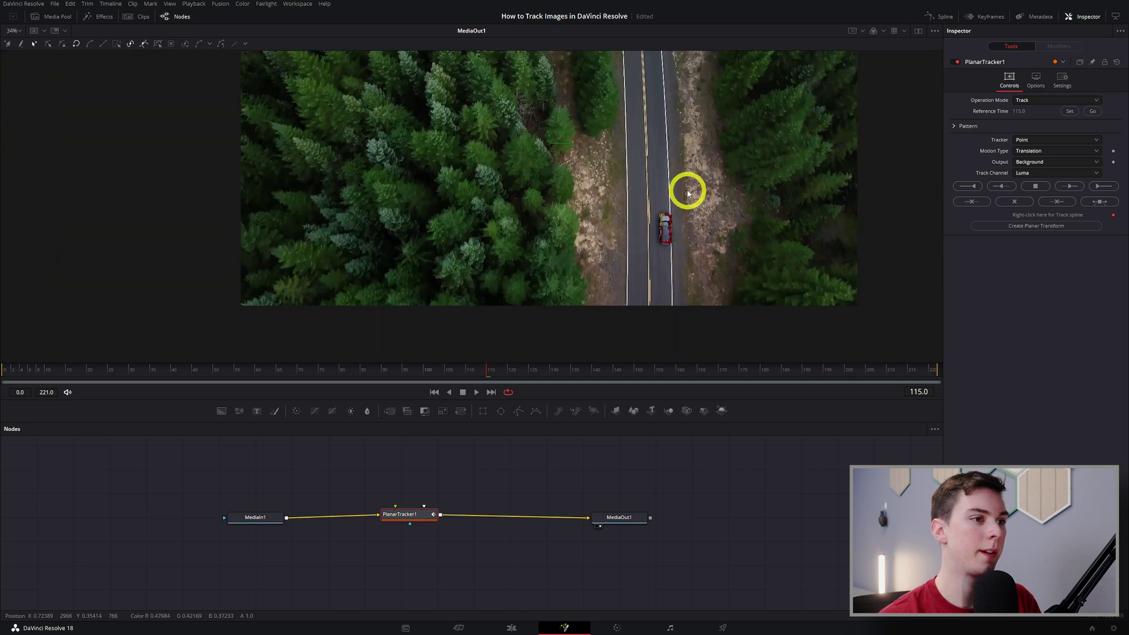
scroll(726, 227, "down", 2)
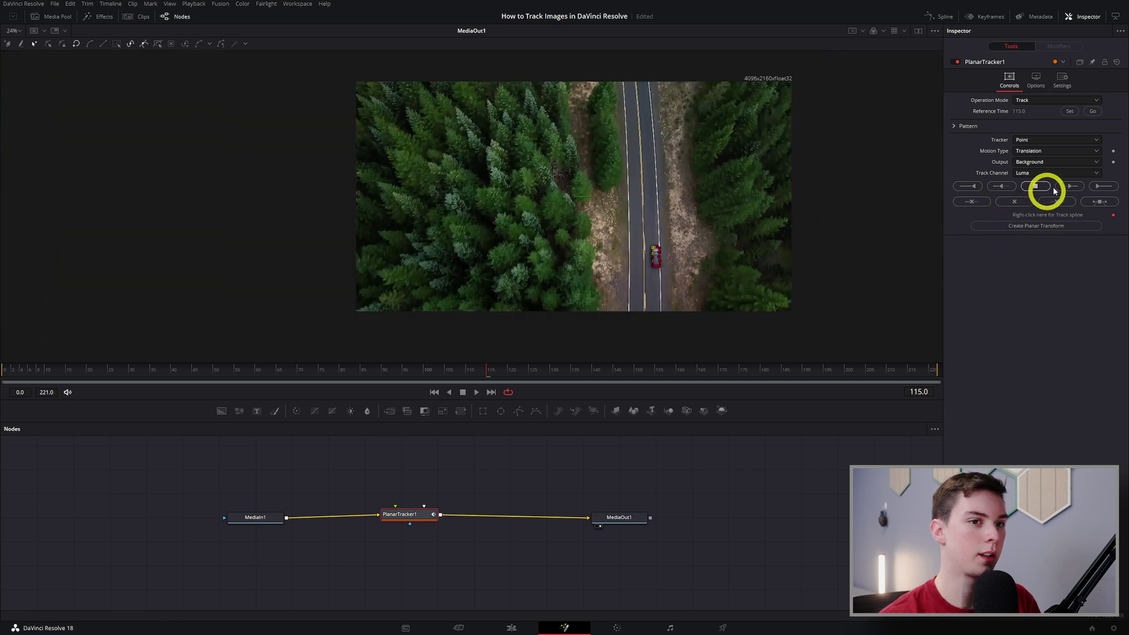
Step: Track the car forward and backward, then move PlanarTransform1 above the chain and nudge PlanarTracker1
left_click(1101, 186)
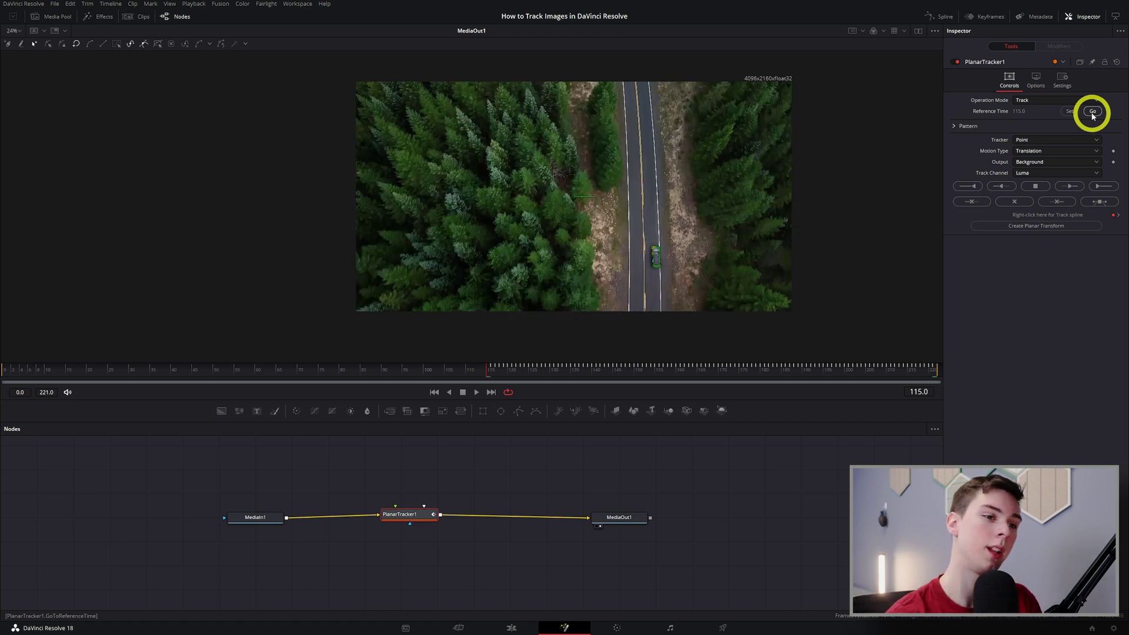
left_click(968, 187)
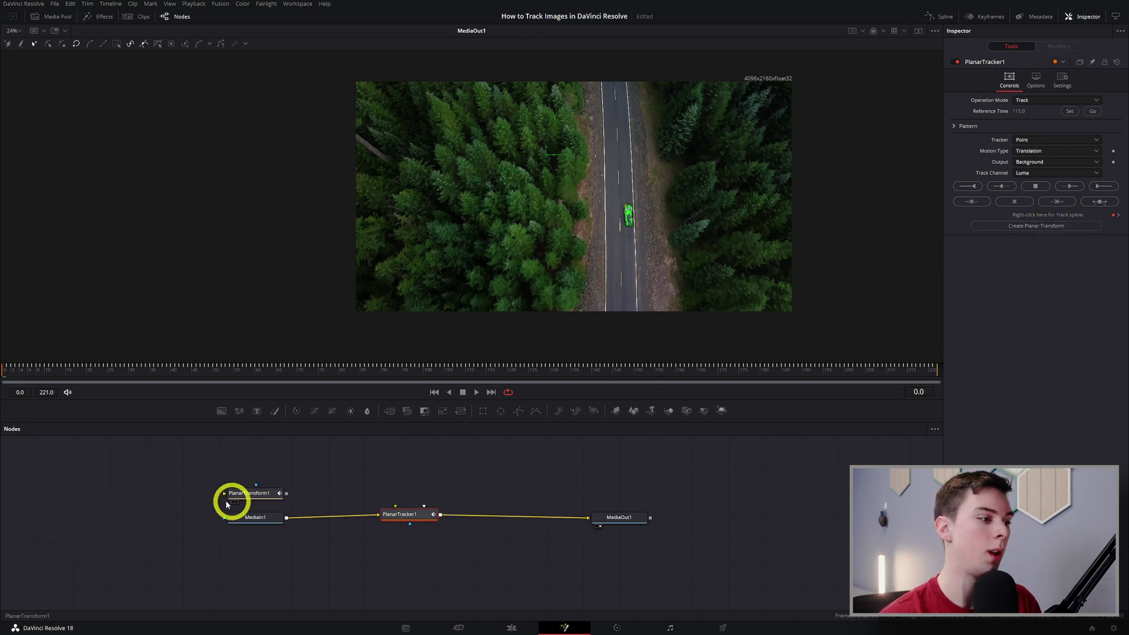
left_click_drag(242, 496, 495, 482)
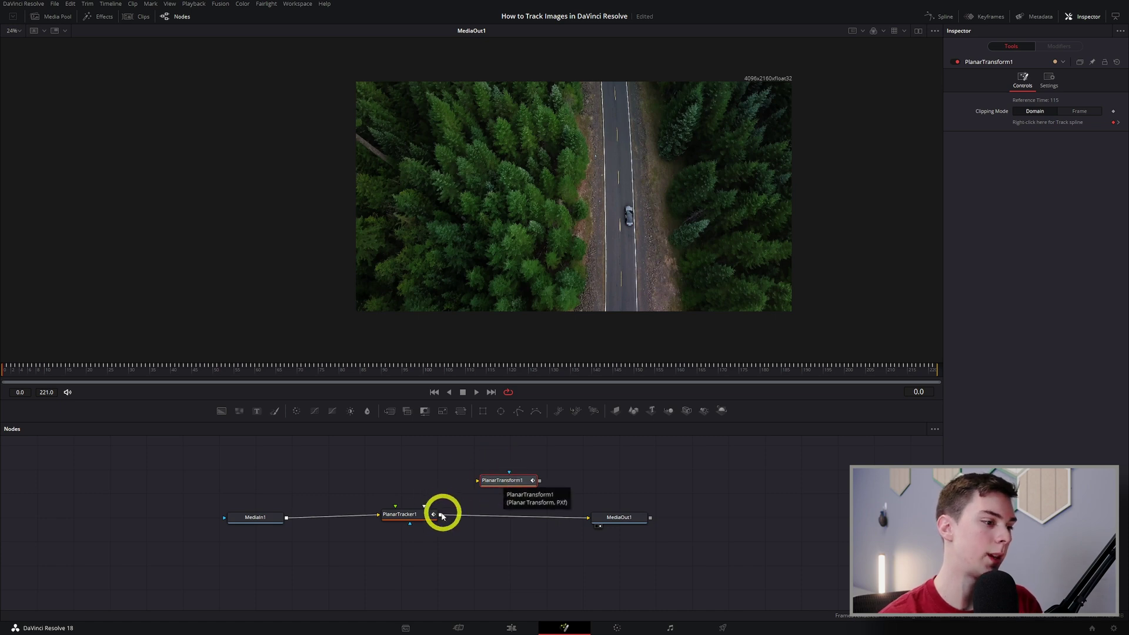
left_click_drag(423, 521, 404, 525)
Step: Delete PlanarTracker1 and drop a Merge node onto the MediaIn1–MediaOut1 link
left_click(404, 524)
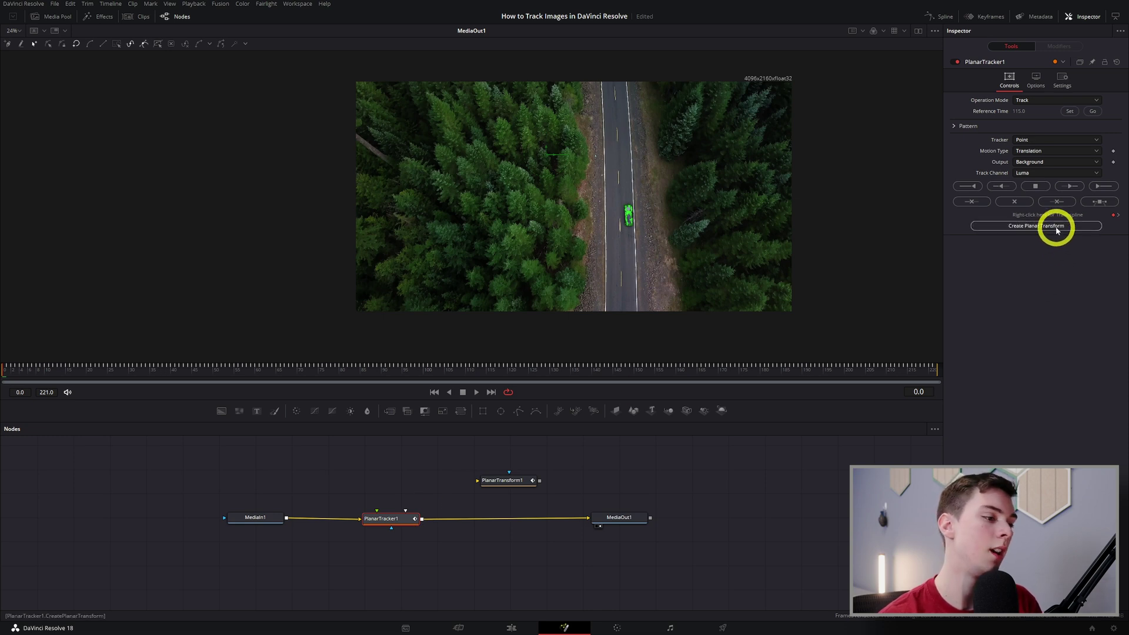
left_click(405, 481)
left_click(403, 518)
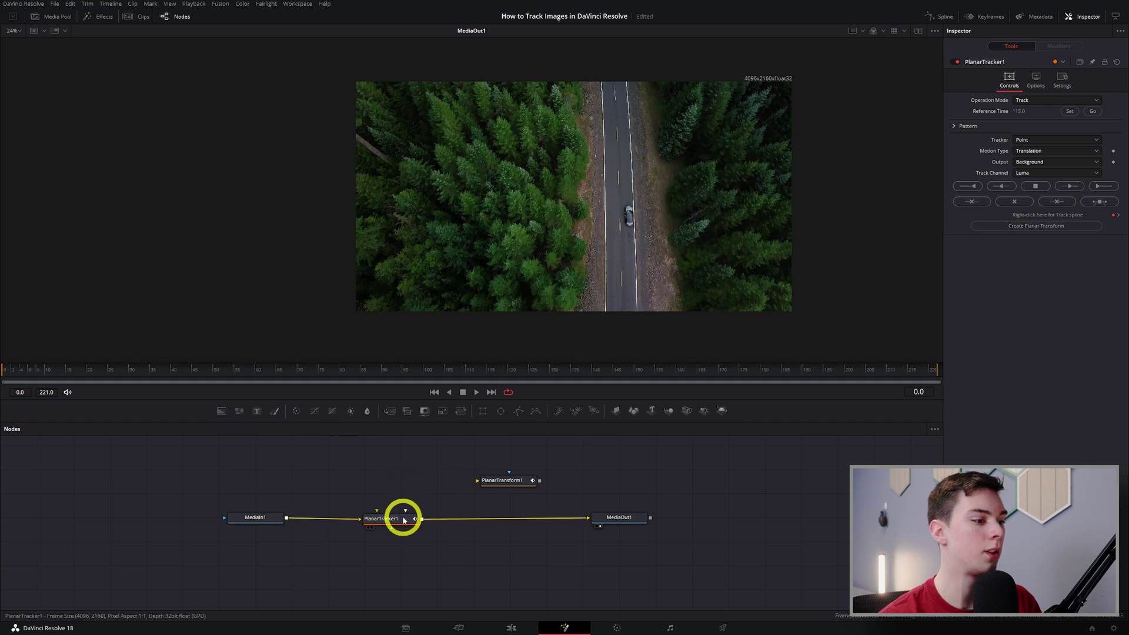
key("Delete")
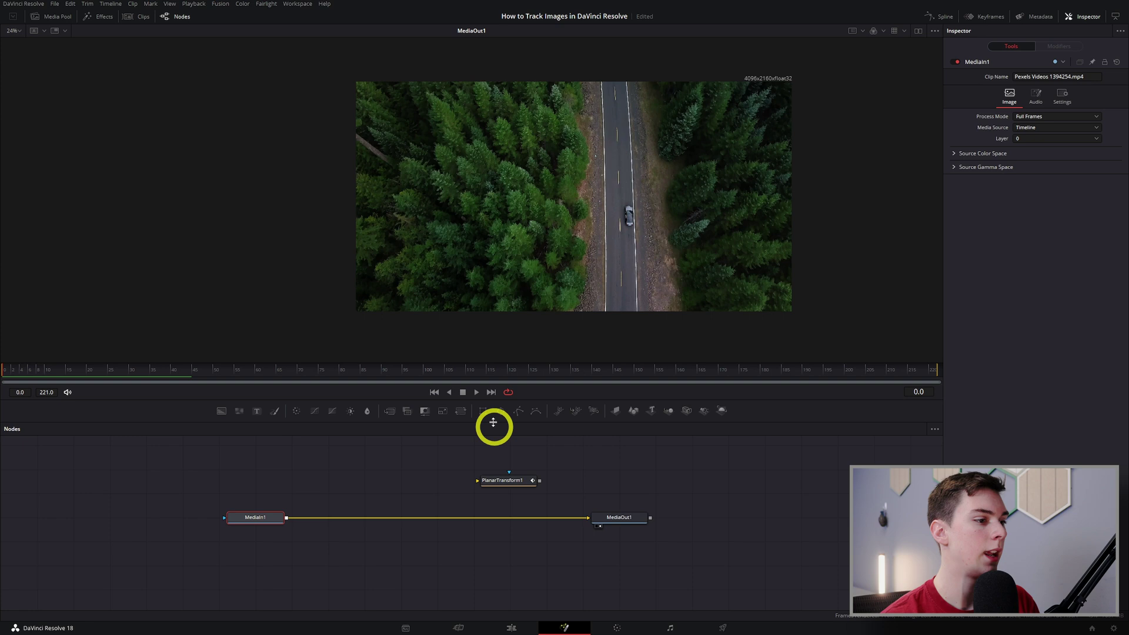
left_click_drag(393, 410, 435, 531)
Step: Bring the WHIT'S END MEDIA logo in as MediaIn2 and wire it to Merge1's foreground
left_click(58, 21)
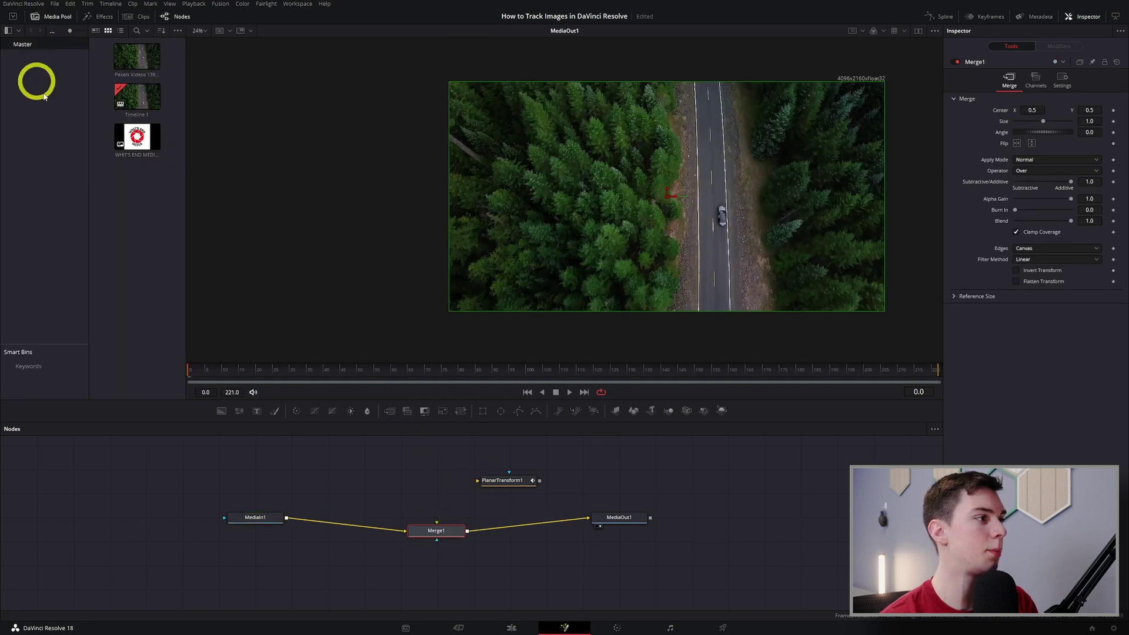
left_click(138, 141)
left_click_drag(137, 139, 429, 456)
mouse_move(499, 461)
left_mouse_down()
mouse_move(464, 458)
mouse_move(506, 472)
left_mouse_up()
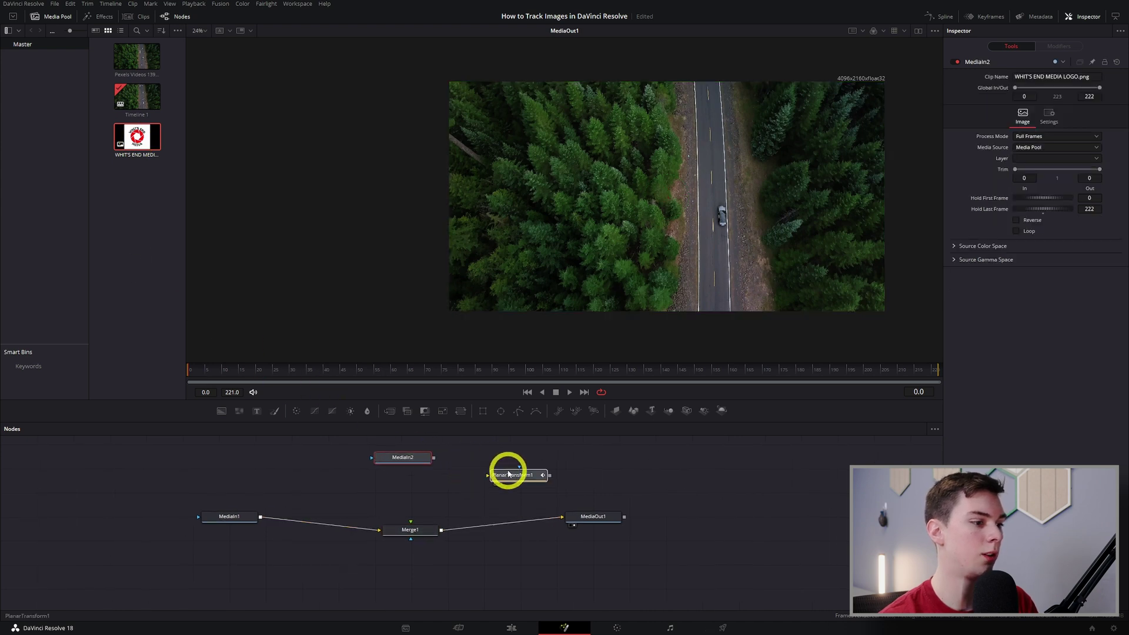
left_click_drag(434, 459, 421, 529)
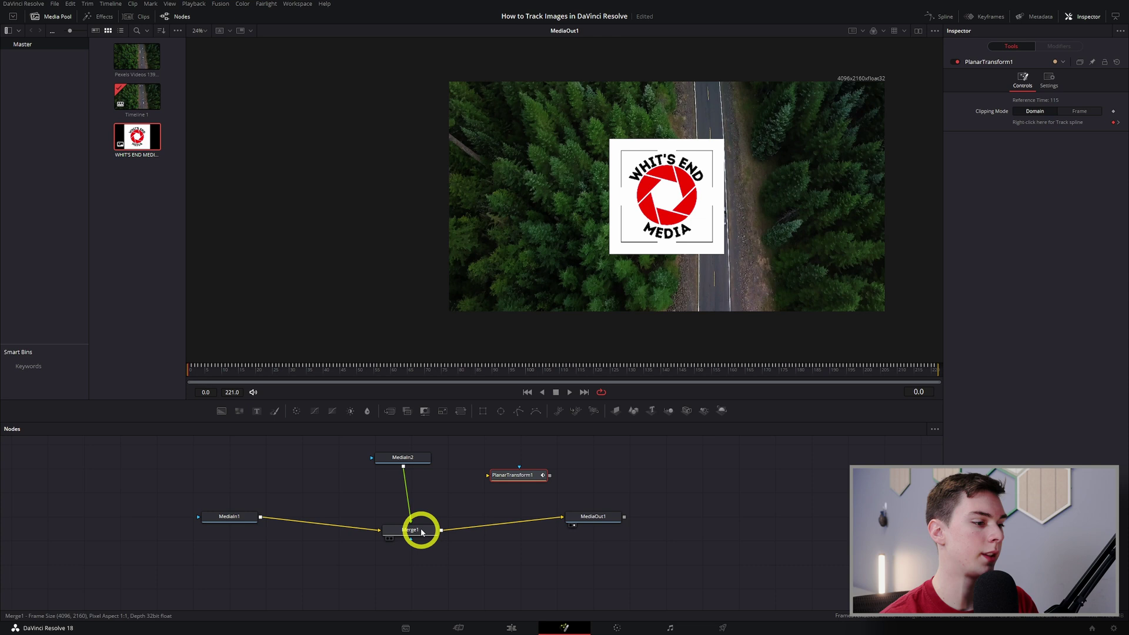
left_click_drag(423, 462, 427, 455)
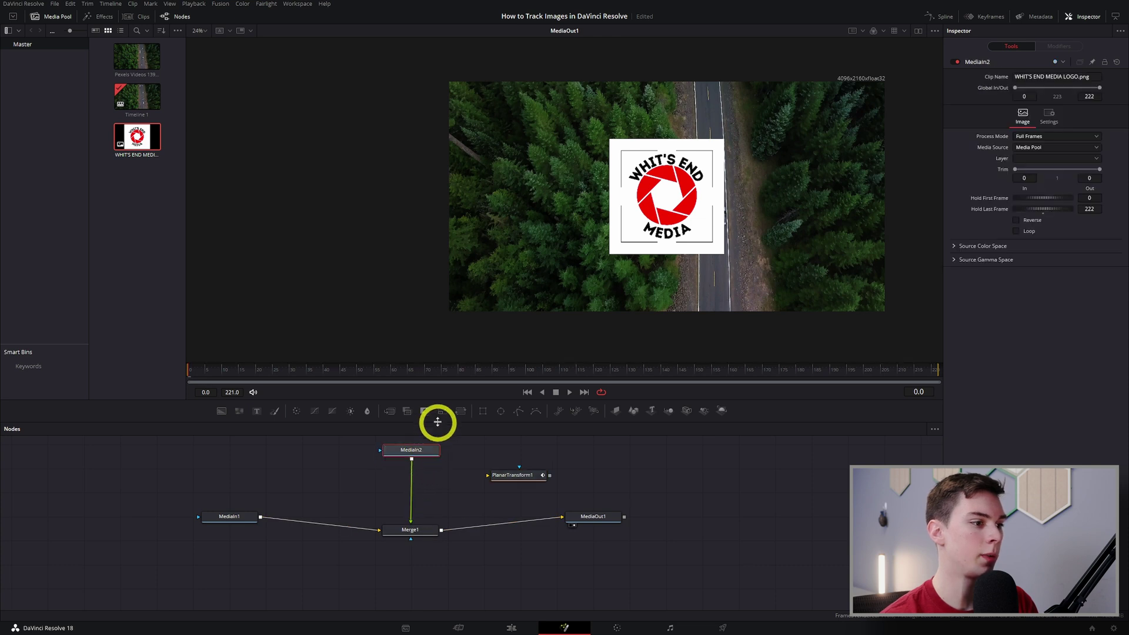
Step: Insert Transform1 with Size 0.168, then PlanarTransform1, between the logo and Merge1
left_click_drag(459, 419, 410, 478)
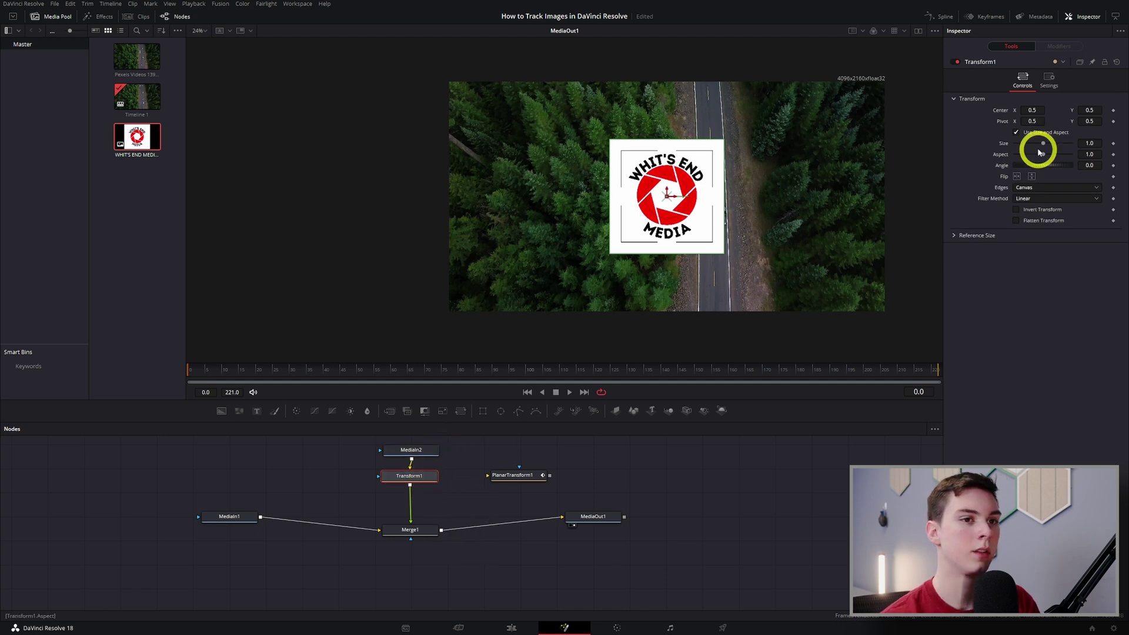
left_click_drag(1090, 143, 718, 182)
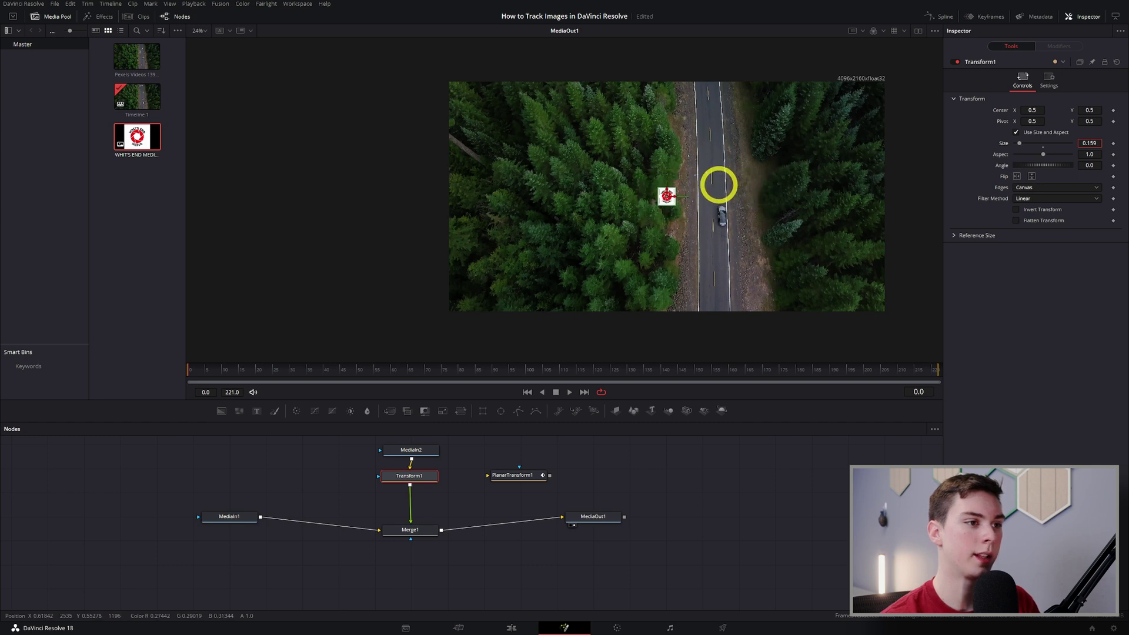
left_click_drag(624, 500, 653, 527)
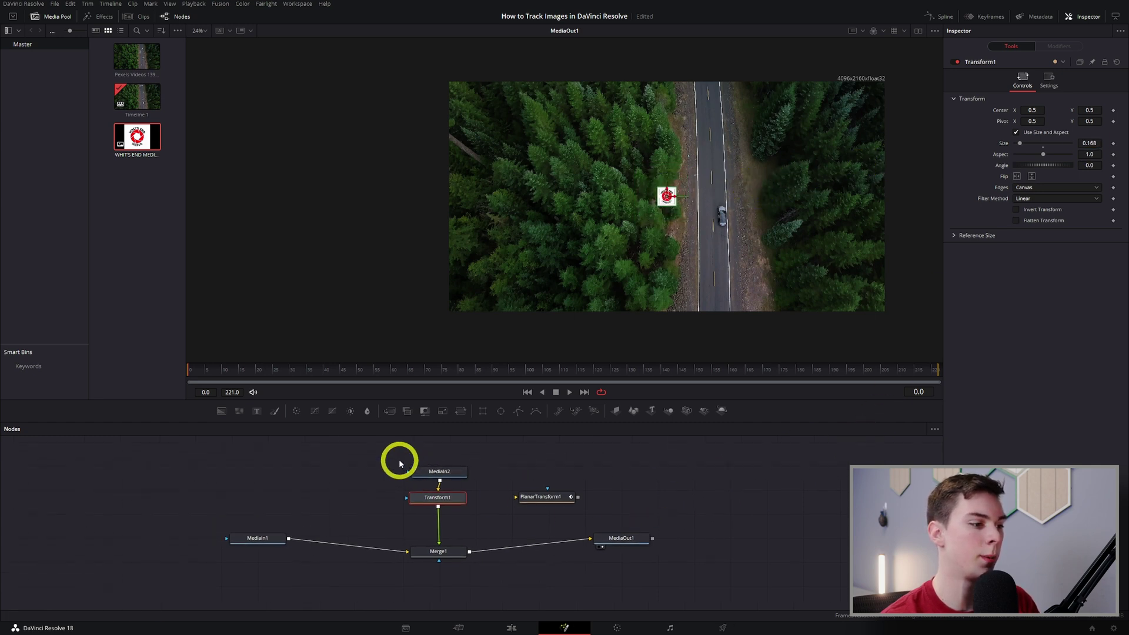
left_click_drag(396, 459, 437, 487)
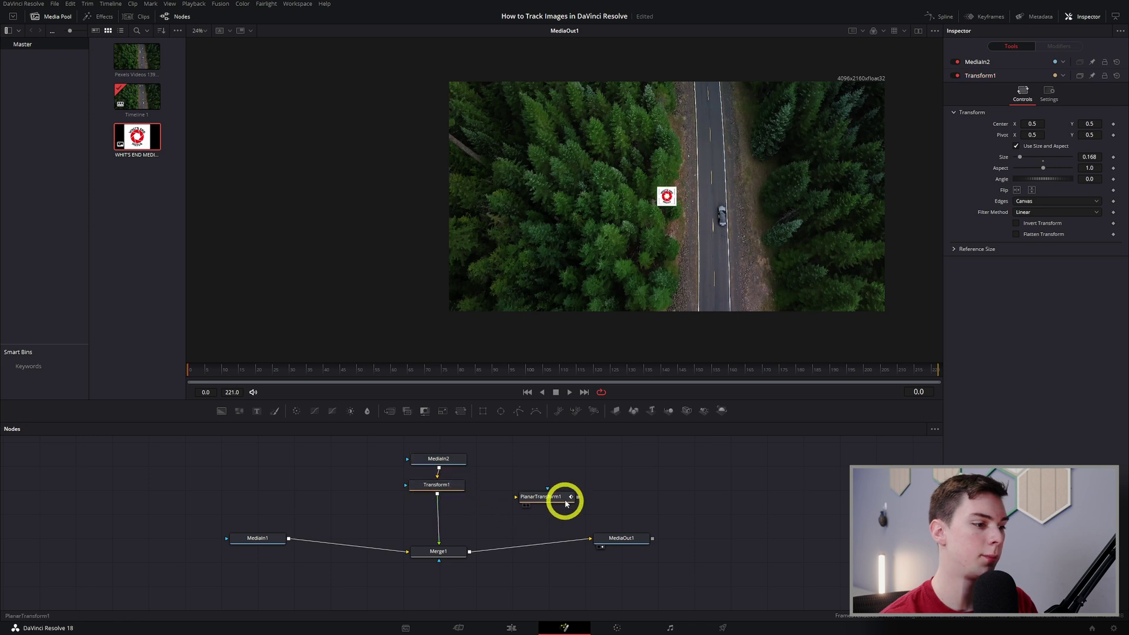
left_click_drag(562, 498, 458, 520)
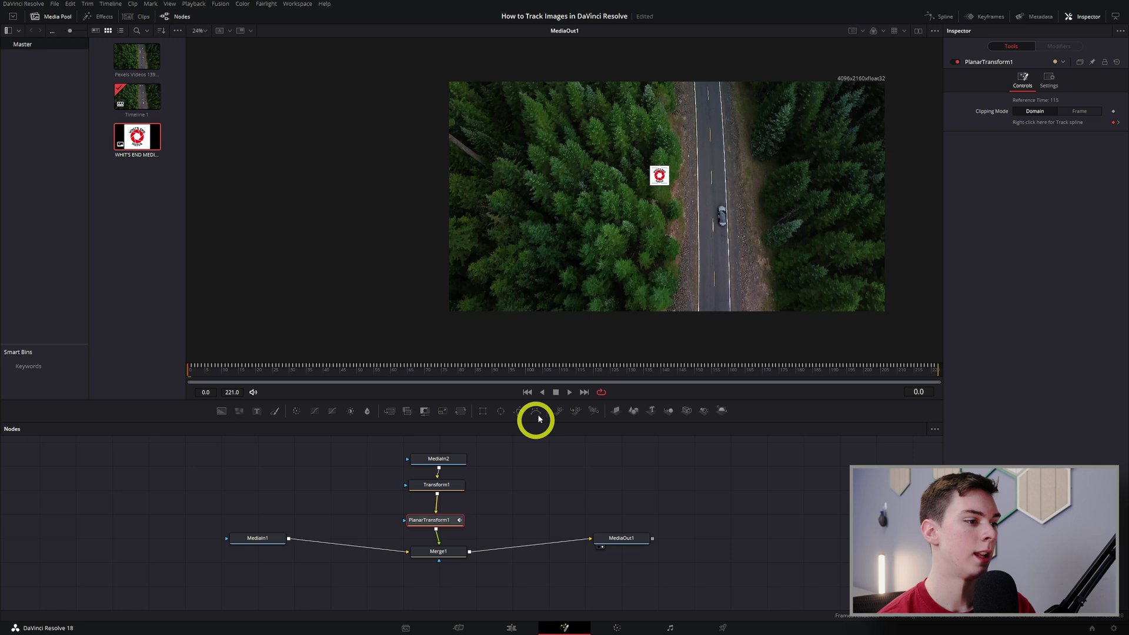
Step: Move the logo onto the car at frame 122 and scrub back to check the tracking
left_click_drag(586, 373, 604, 372)
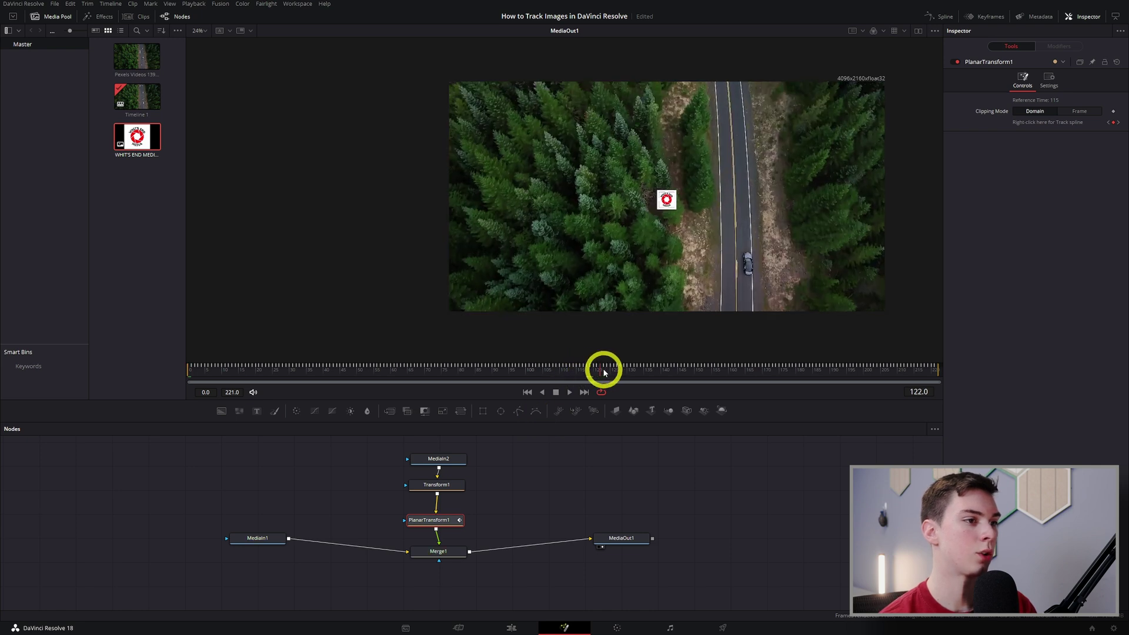
left_click(429, 489)
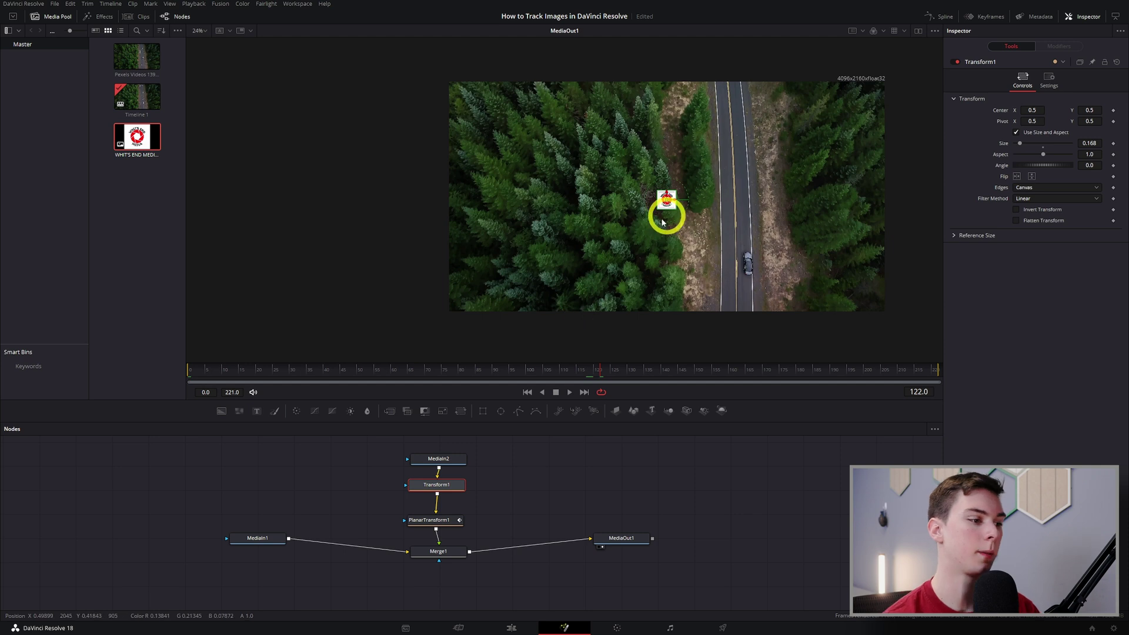
left_click_drag(666, 199, 749, 263)
left_click_drag(458, 377, 682, 370)
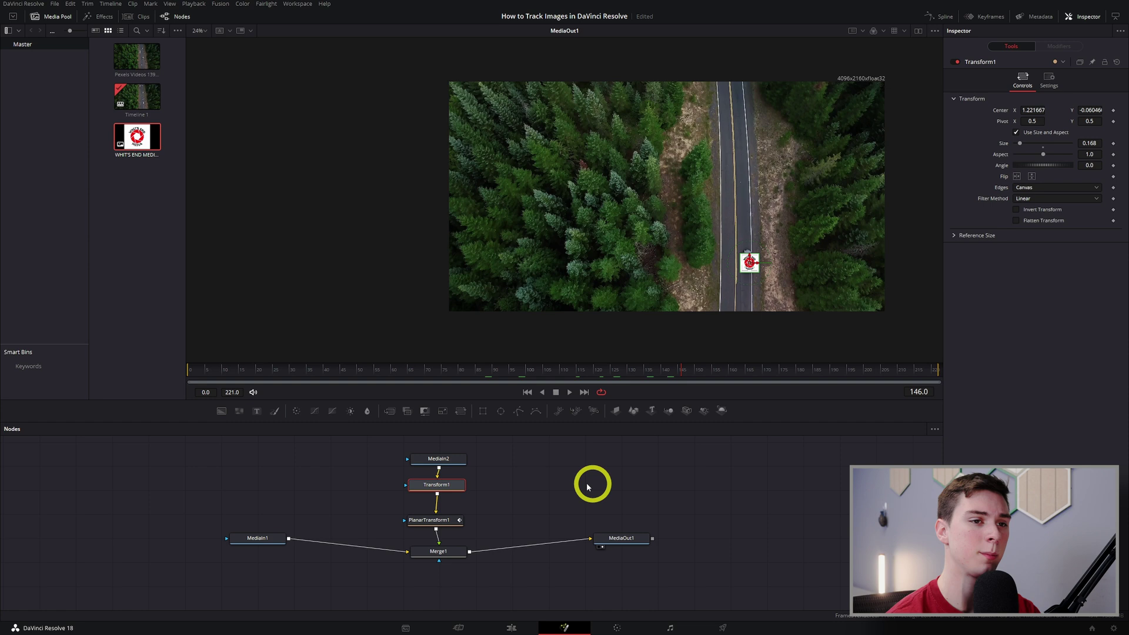
Step: On the Edit page, add a second car clip to Video 1 and the logo to Video 2
left_click(512, 627)
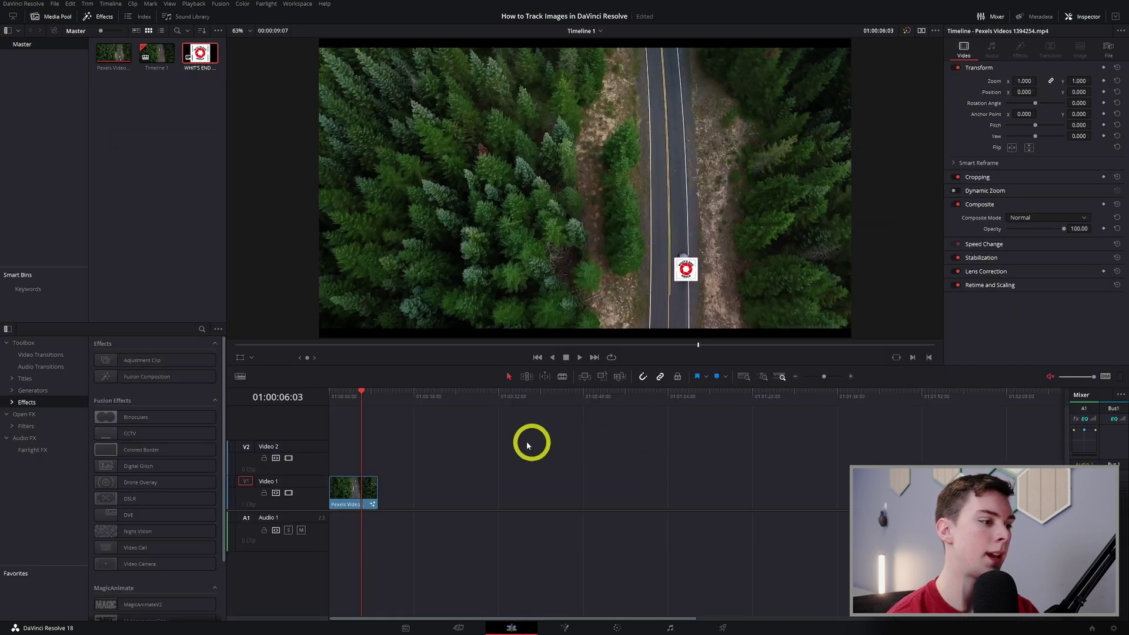
left_click_drag(121, 68, 477, 488)
left_click_drag(200, 53, 495, 457)
Step: Zoom the logo to 0.050 and keyframe Position Y -232 at 01:00:32:02, -311 at 01:00:33:10
left_click(499, 399)
left_click(497, 452)
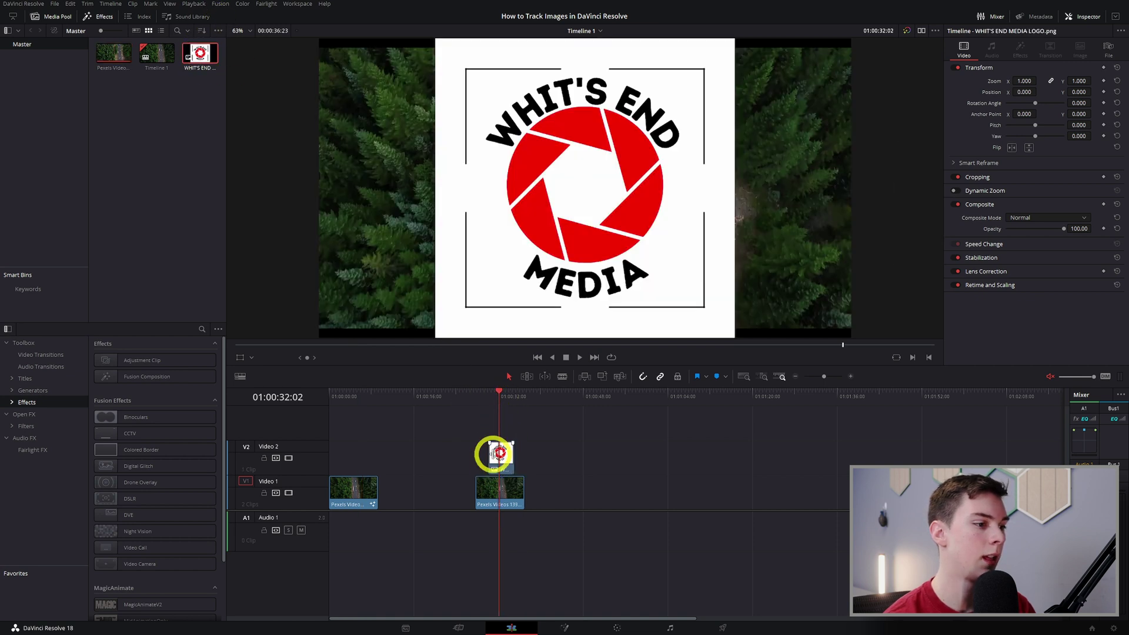
left_click_drag(1024, 81, 765, 357)
left_click_drag(1099, 87, 996, 155)
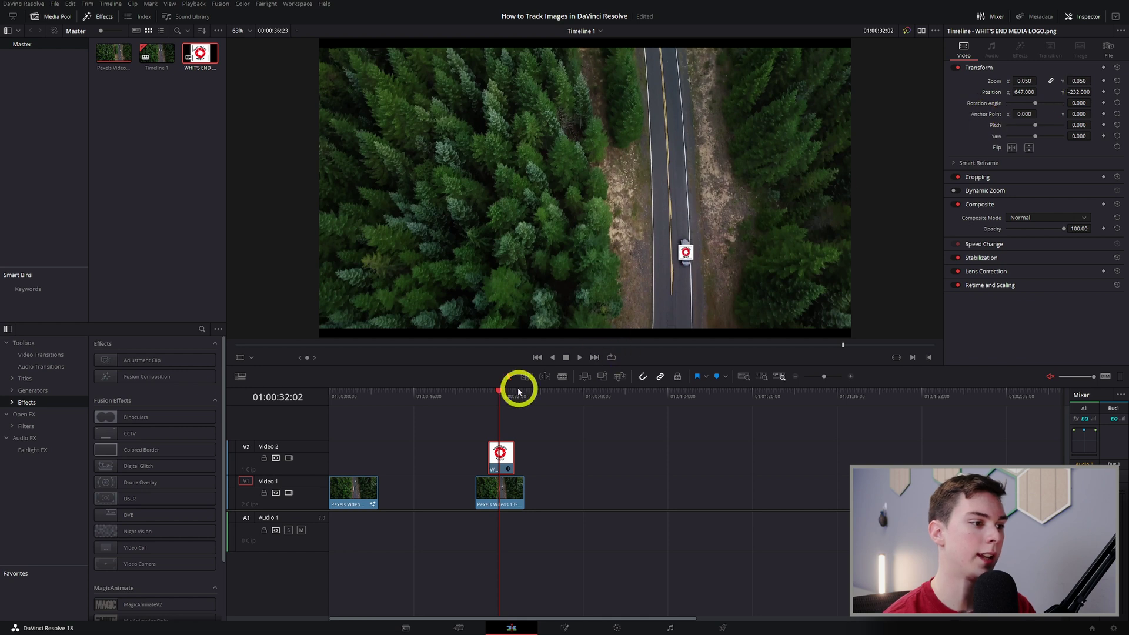
left_click(1104, 68)
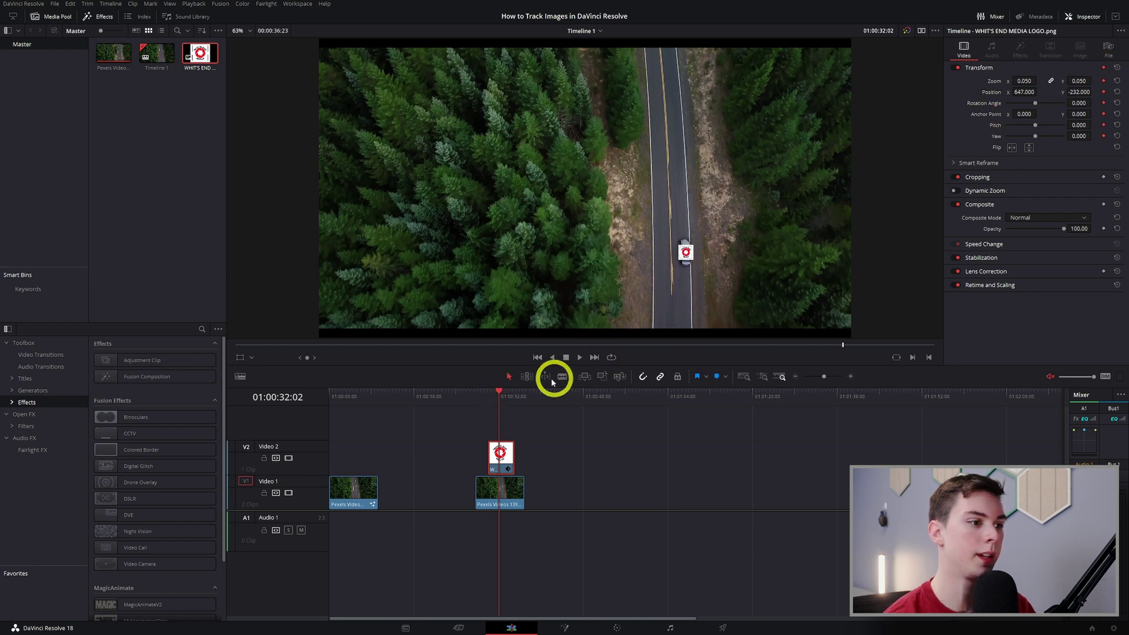
left_click(506, 393)
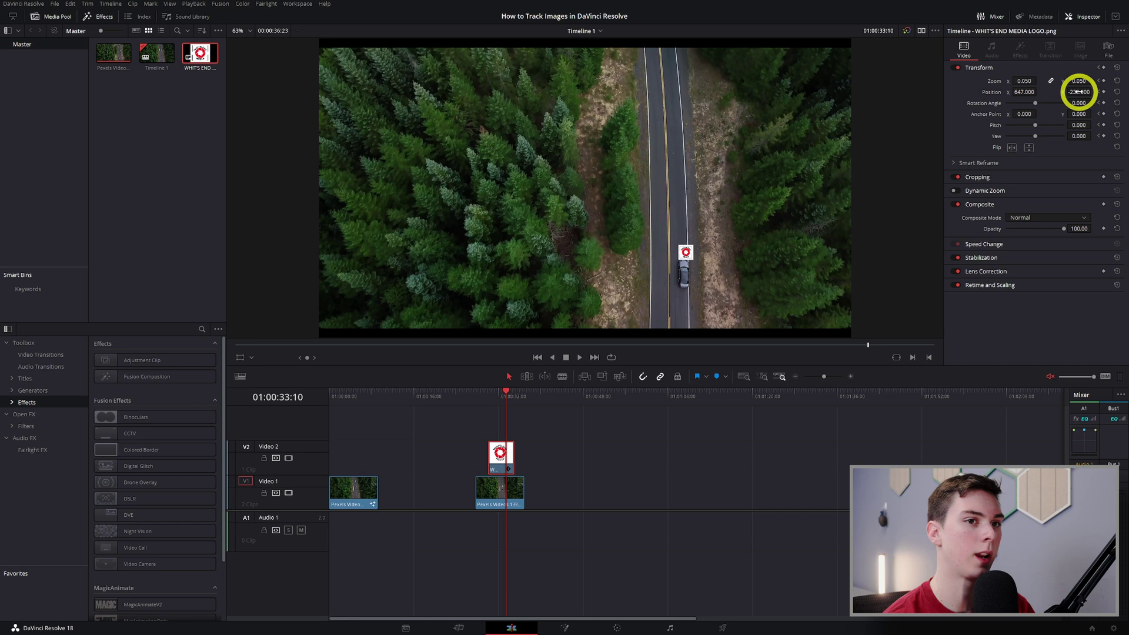
left_click_drag(1078, 92, 1035, 156)
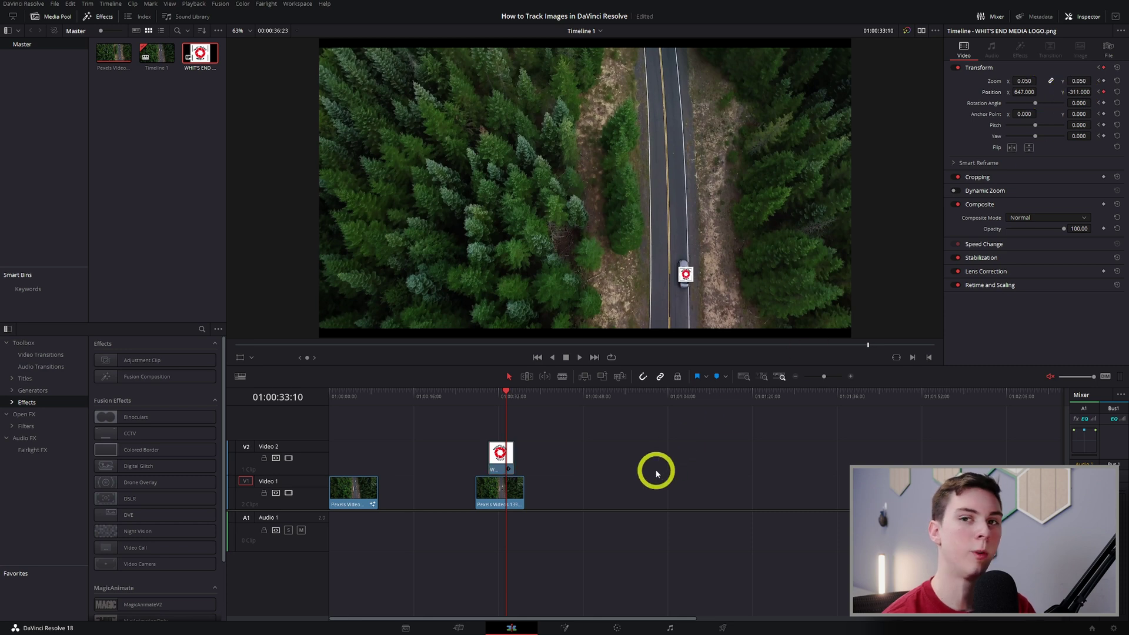